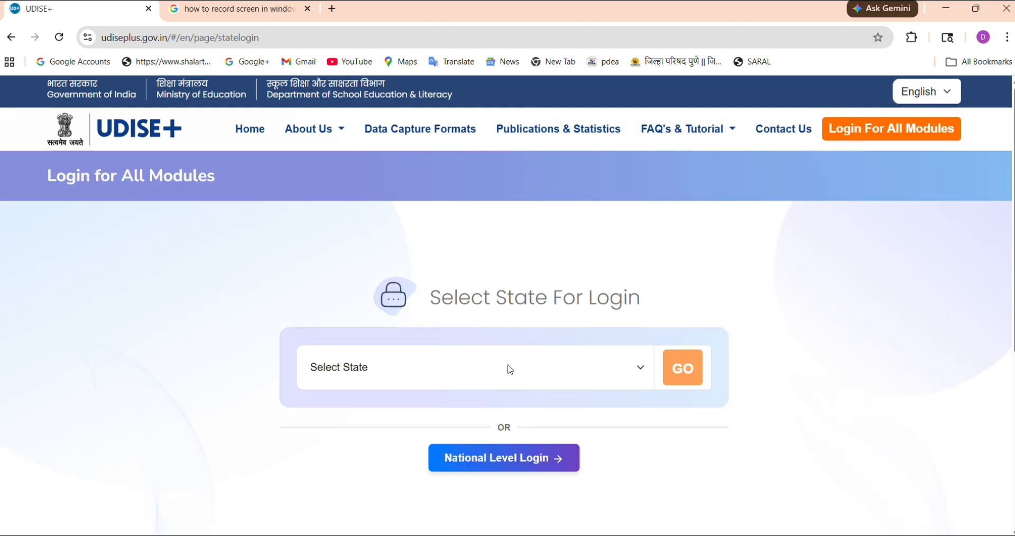
# - Choose MAHARASHTRA as the login state and open the login for the Students Module
pyautogui.click(509, 371)
pyautogui.scroll(-4, 400, 202)
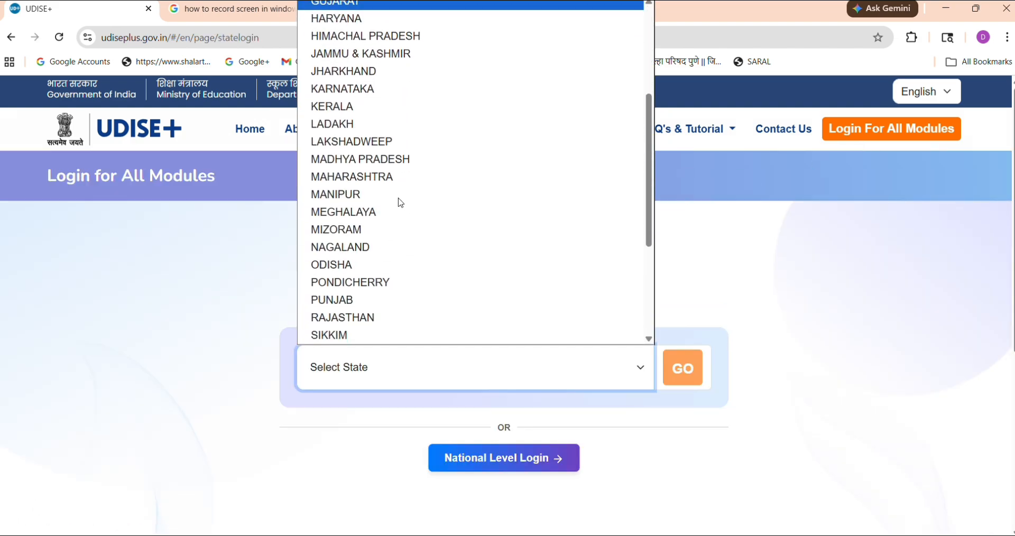
pyautogui.click(399, 172)
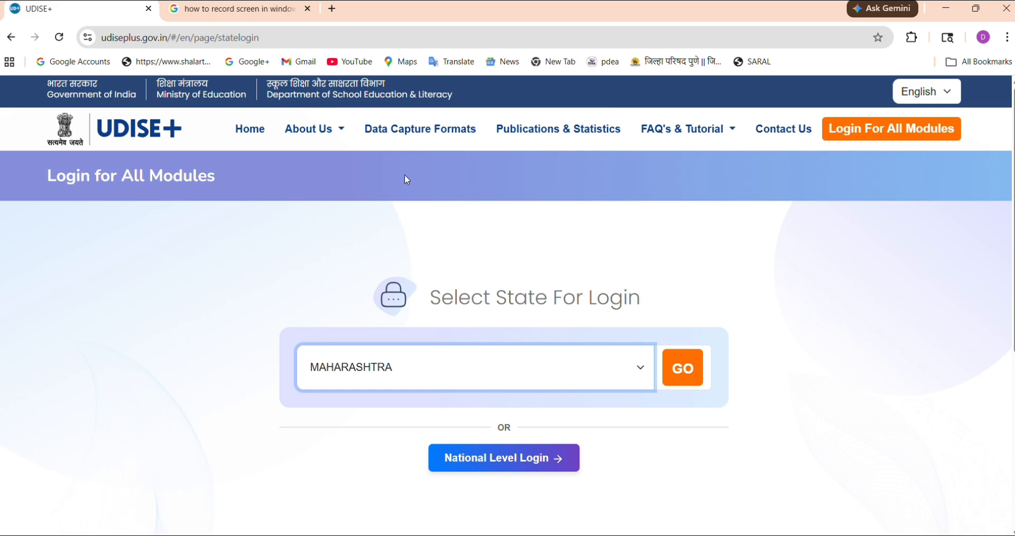
pyautogui.click(690, 373)
pyautogui.scroll(-2, 690, 371)
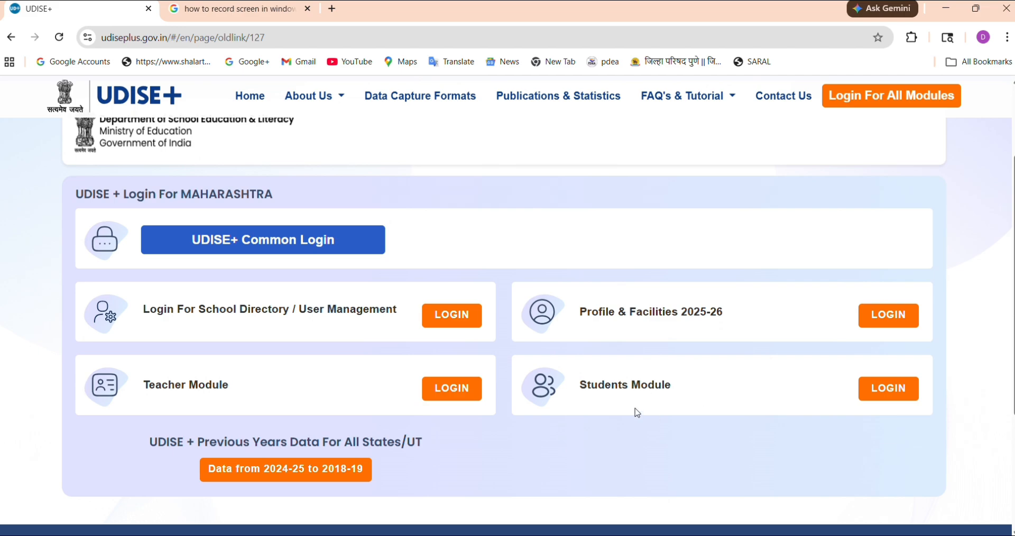
pyautogui.click(889, 390)
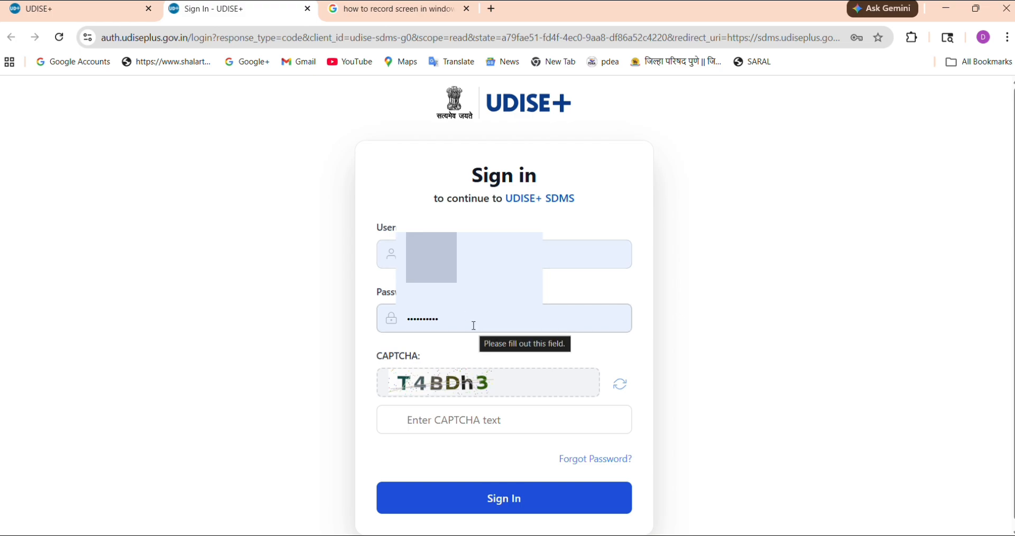
# - Fill in the CAPTCHA text shown on the sign-in form and sign in to UDISE+ SDMS
pyautogui.click(491, 427)
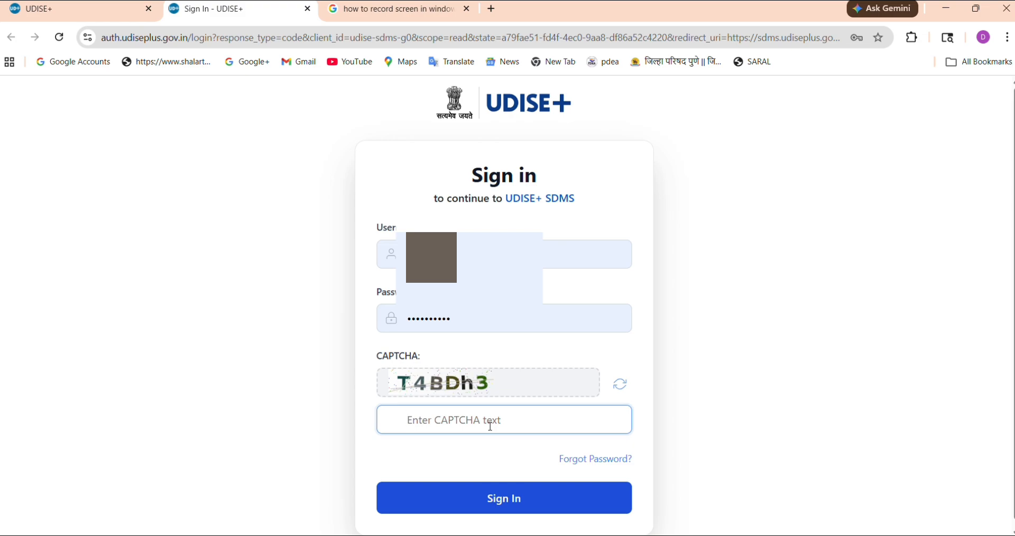
pyautogui.write('t4bd')
pyautogui.press('BackSpace')
pyautogui.press('BackSpace')
pyautogui.press('BackSpace')
pyautogui.press('BackSpace')
pyautogui.write('T4BDh3')
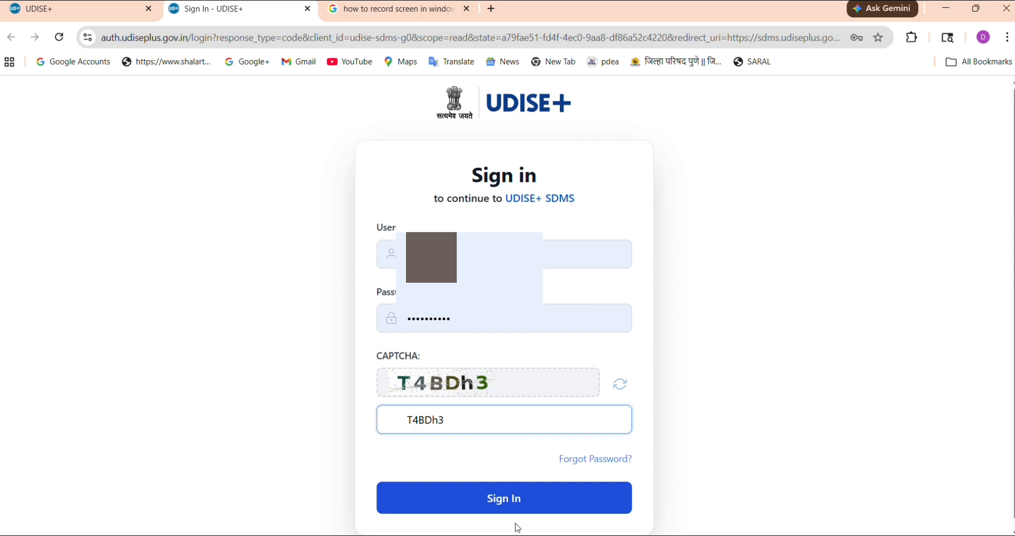
pyautogui.click(520, 506)
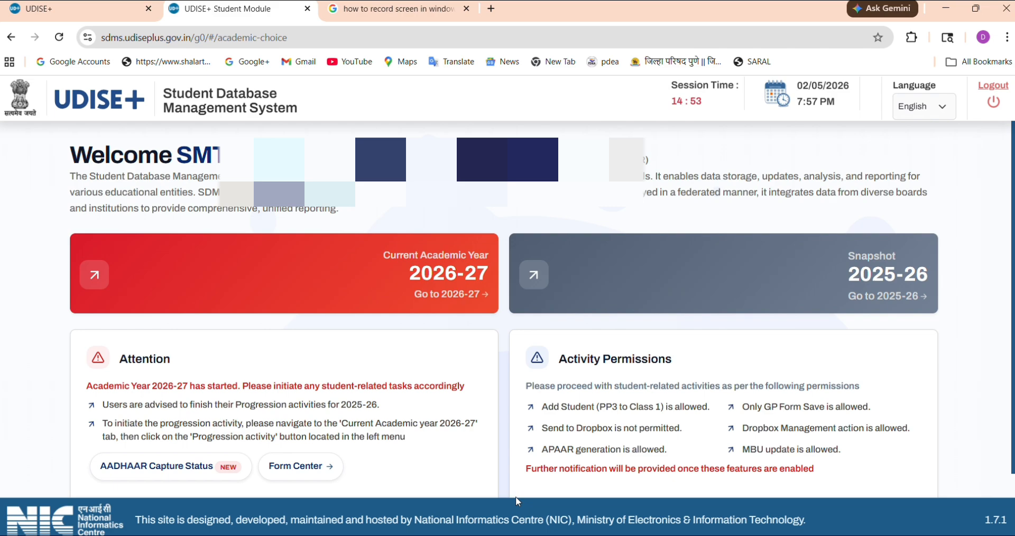
# - Open the current academic year 2026-27 and view the MBU Status of Not Progressed Students
pyautogui.click(358, 280)
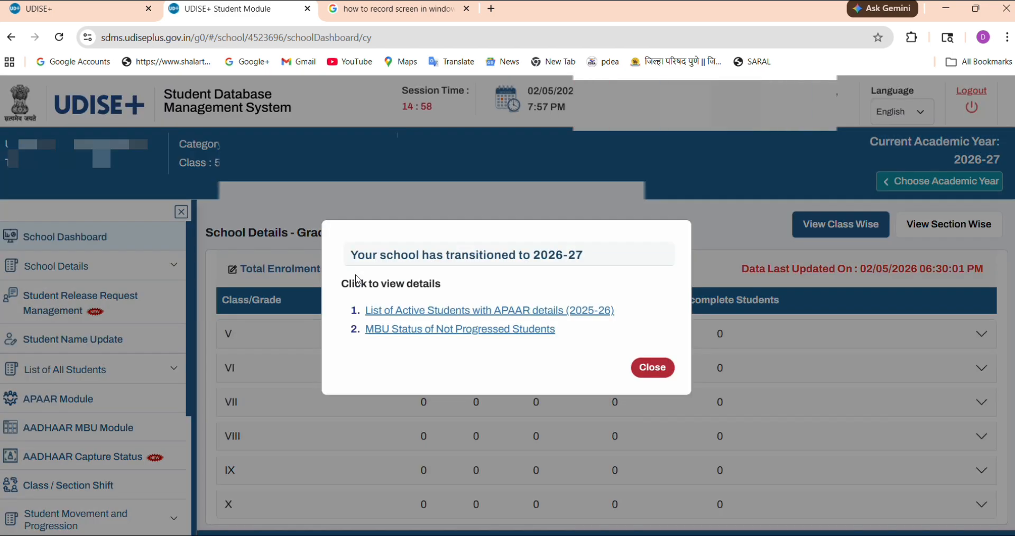
pyautogui.click(422, 330)
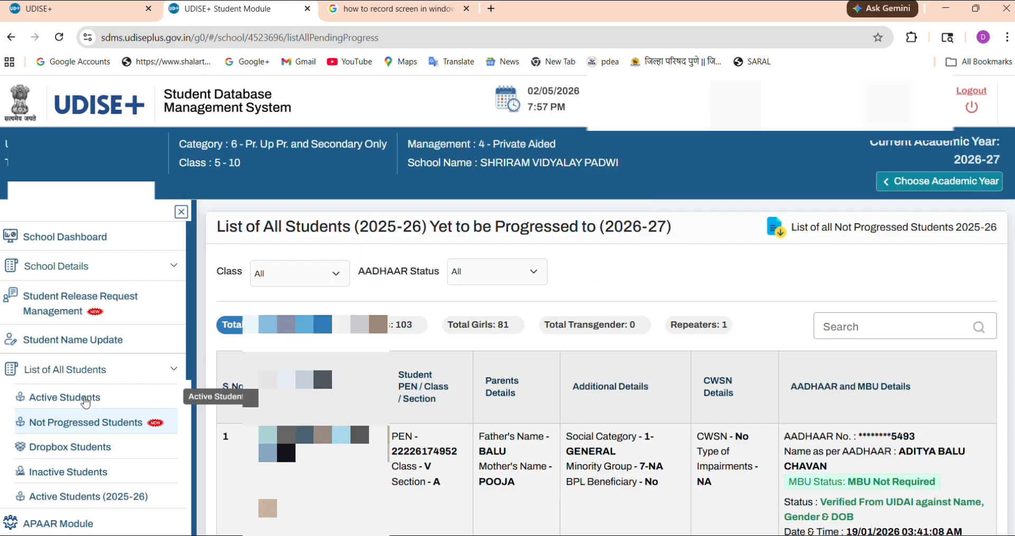
# - Go to Progression Activity under Student Movement and Progression and enter the Progression Module
pyautogui.scroll(-2, 85, 403)
pyautogui.scroll(-1, 86, 403)
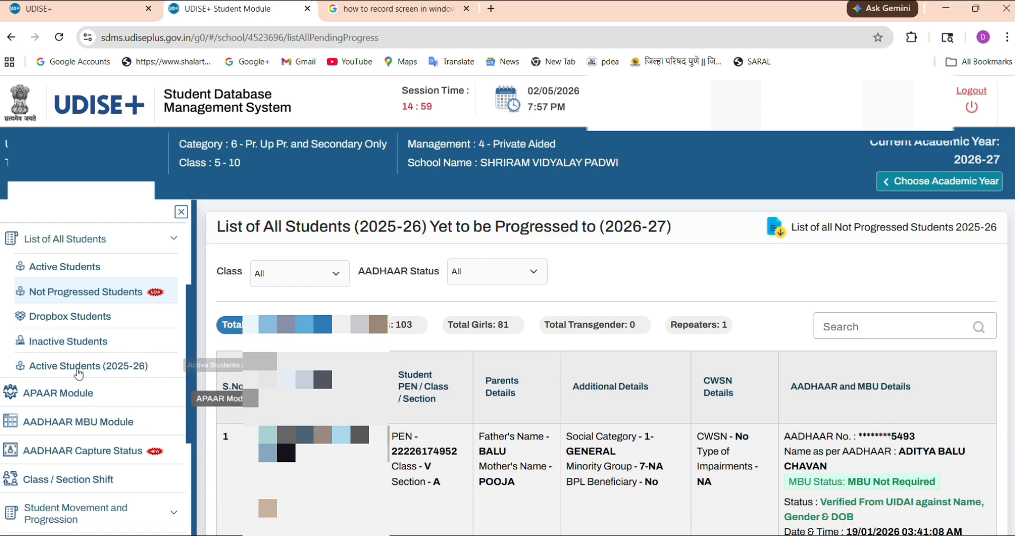
pyautogui.scroll(-2, 112, 416)
pyautogui.scroll(-1, 111, 416)
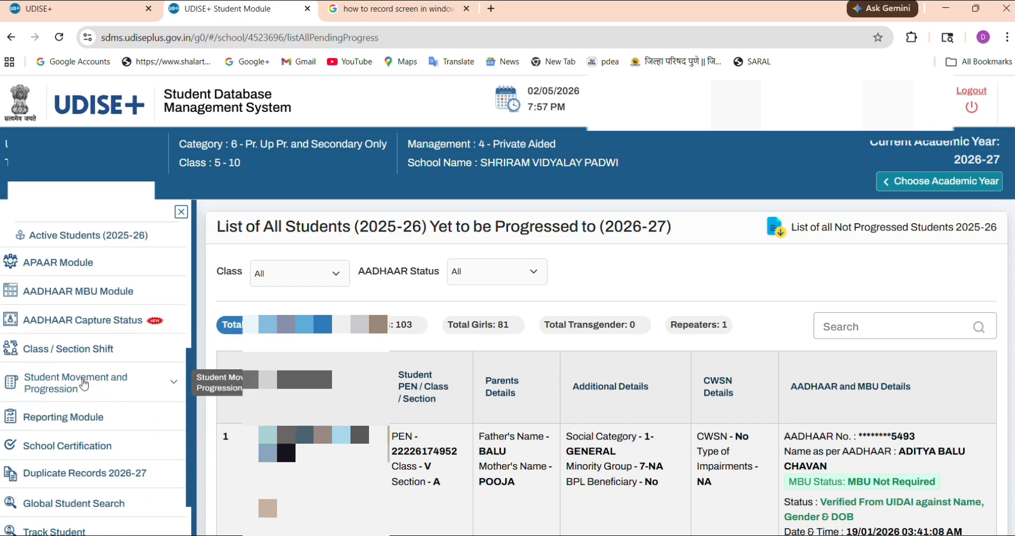
pyautogui.click(84, 384)
pyautogui.scroll(-2, 84, 385)
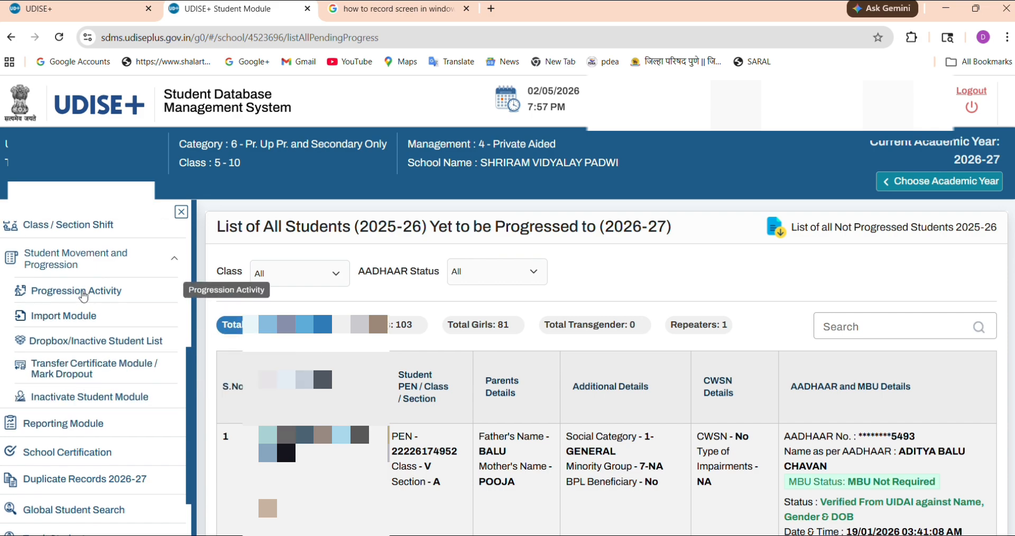
pyautogui.click(86, 296)
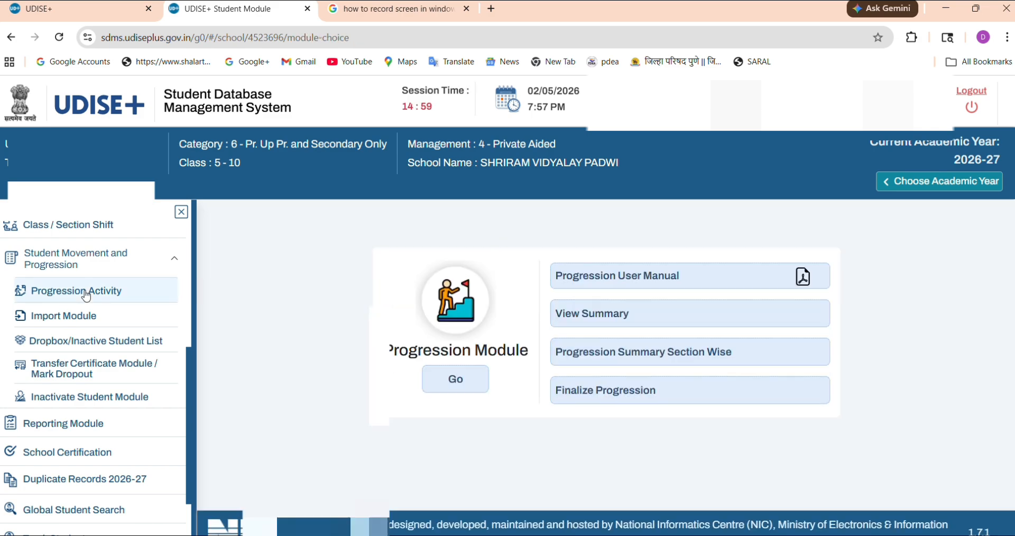
pyautogui.click(454, 384)
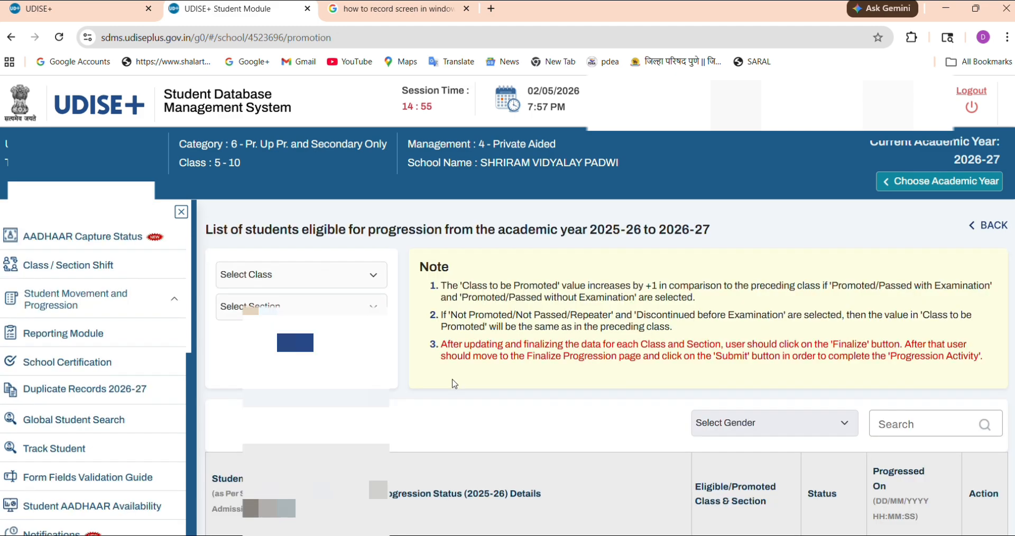
# - Load the list of students eligible for progression for class IX, section A
pyautogui.click(350, 271)
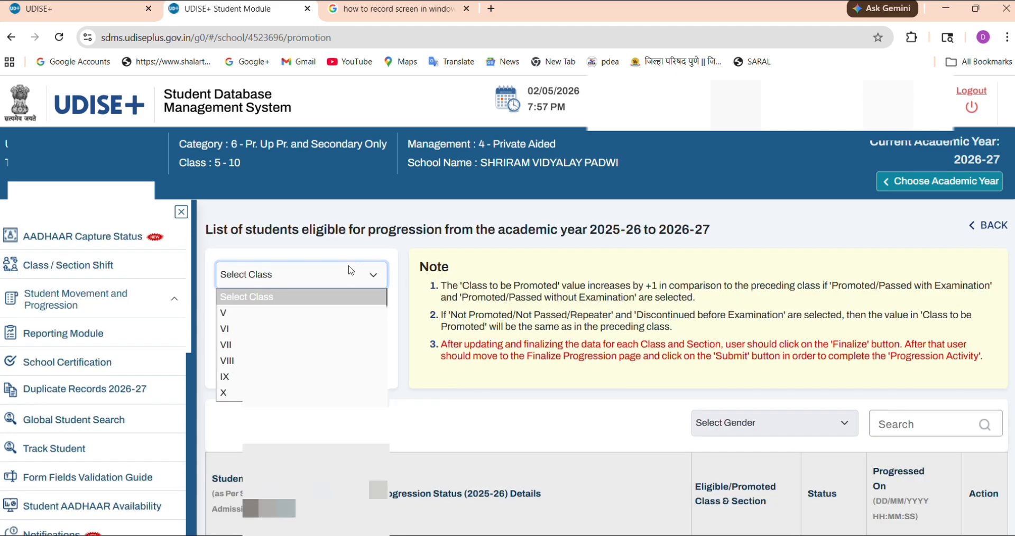
pyautogui.press('Down')
pyautogui.press('Down')
pyautogui.press('Down')
pyautogui.press('Down')
pyautogui.press('Down')
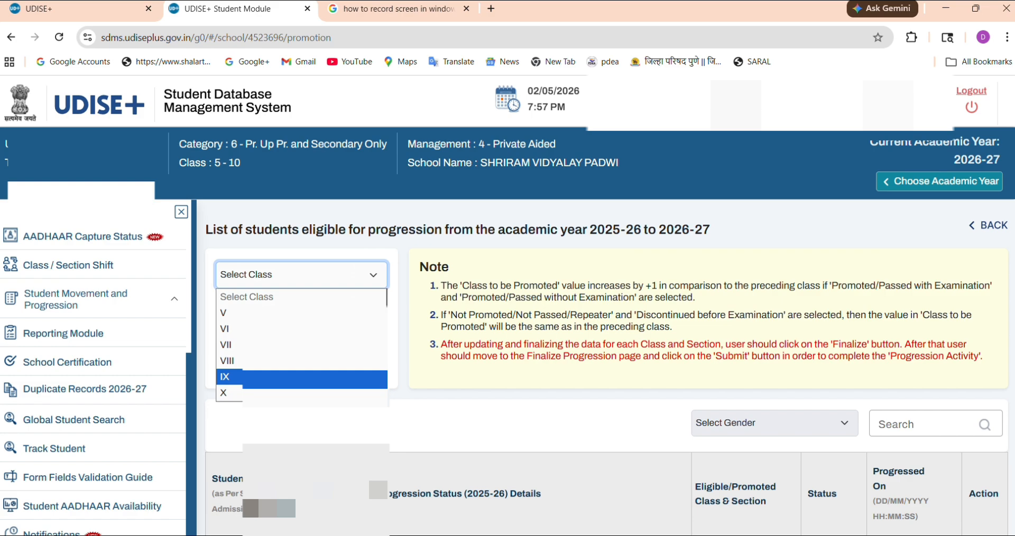
pyautogui.press('Return')
pyautogui.click(338, 309)
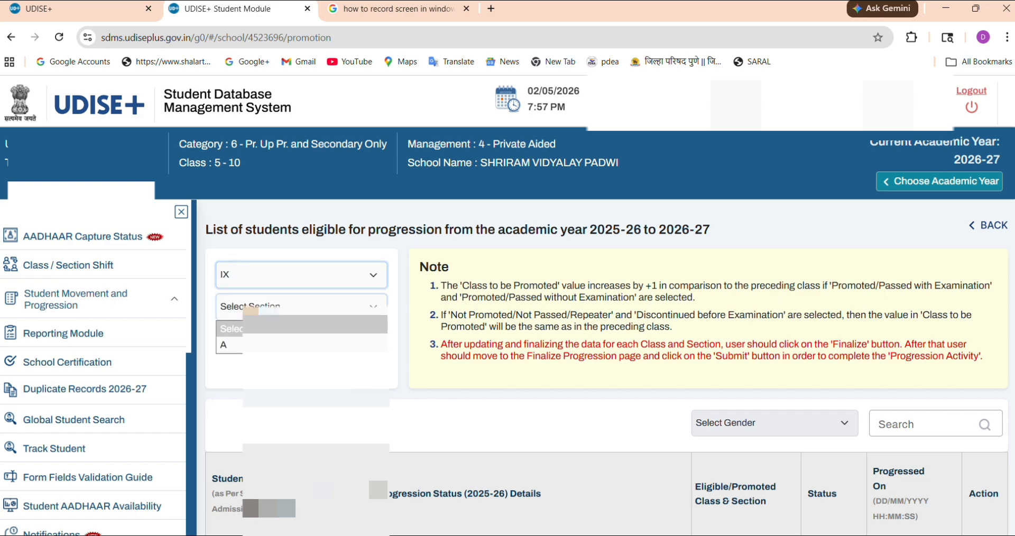
pyautogui.press('Return')
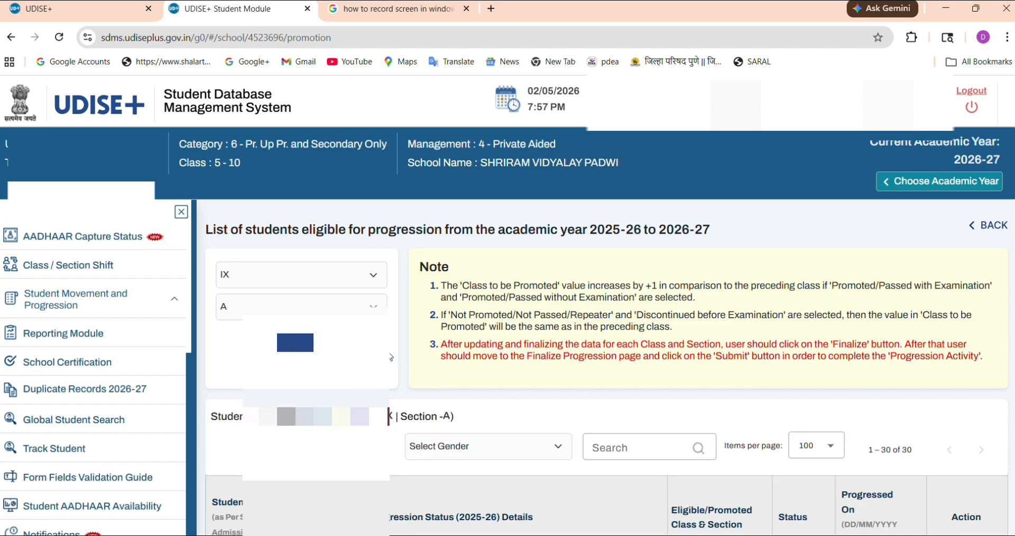
# - Set the first listed student's Progression Status to Promoted(by Examination)
pyautogui.scroll(-3, 390, 357)
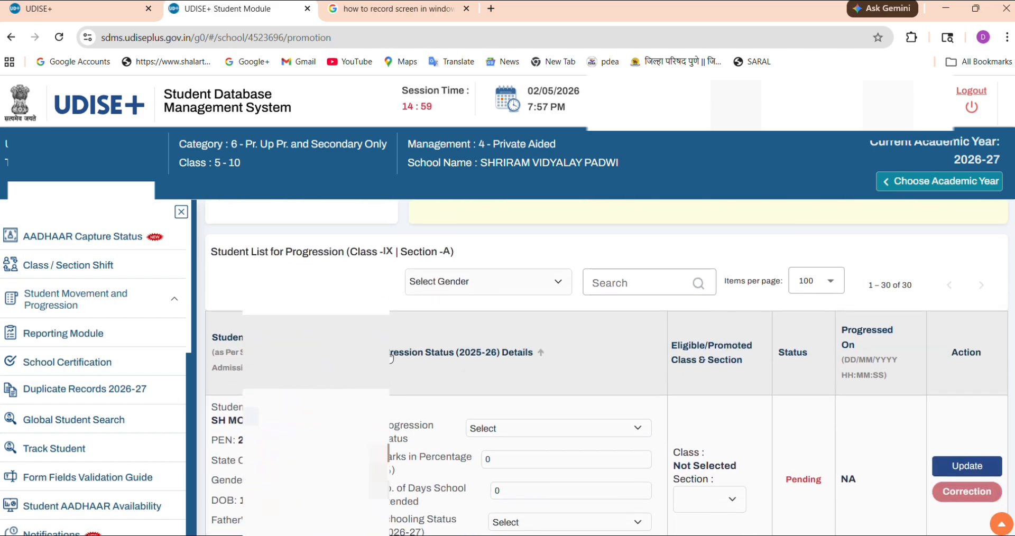
pyautogui.scroll(-1, 391, 357)
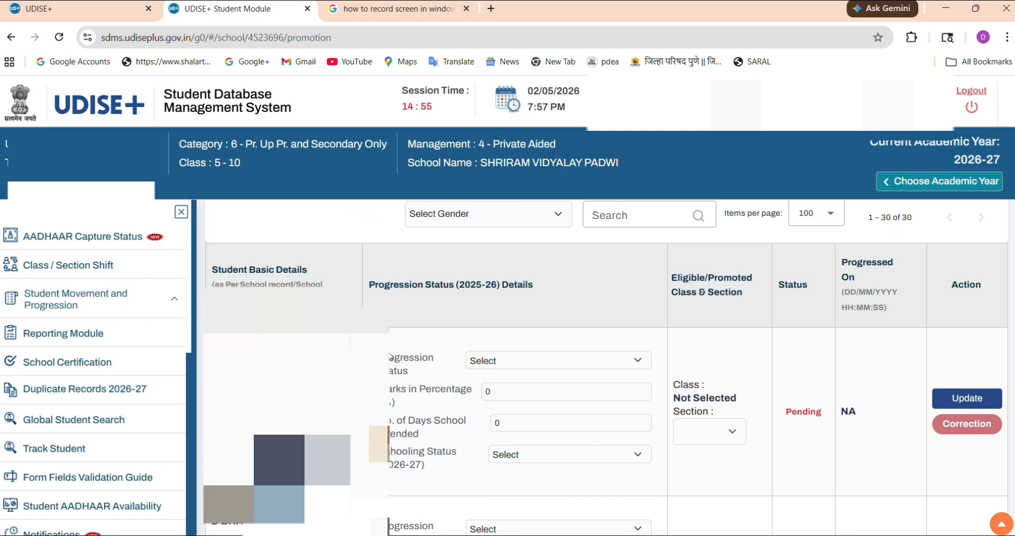
pyautogui.scroll(-8, 391, 358)
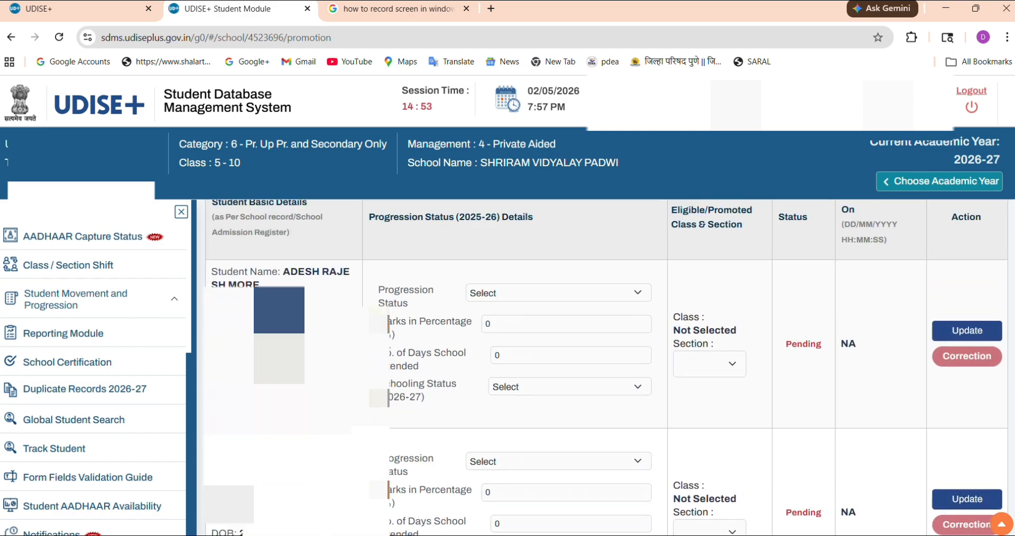
pyautogui.scroll(1, 443, 330)
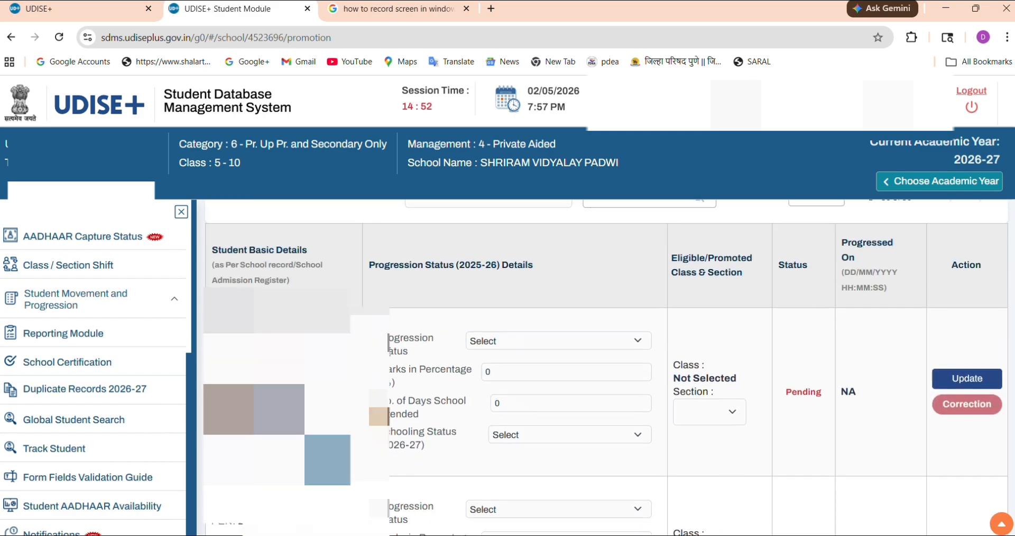
pyautogui.click(511, 347)
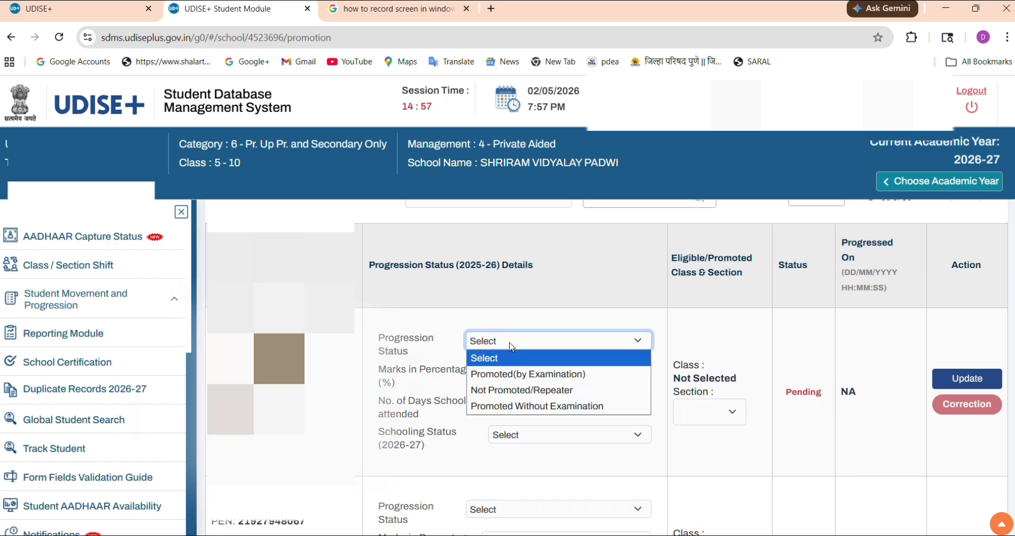
pyautogui.click(523, 379)
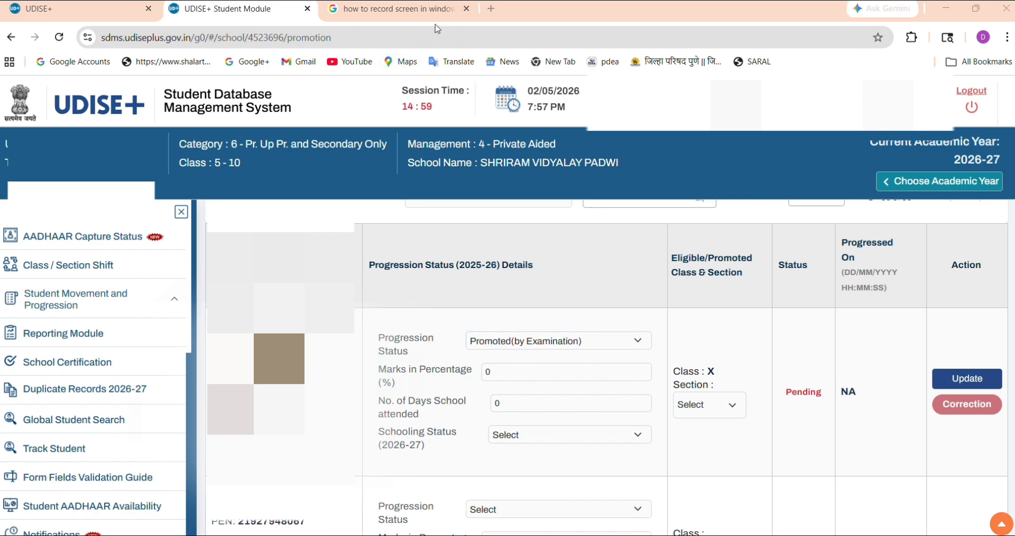
# - Check the student's percentage in PDEA ERP's Annual Collective Result and enter 55 as Marks in Percentage in the UDISE+ Student Module
pyautogui.click(515, 368)
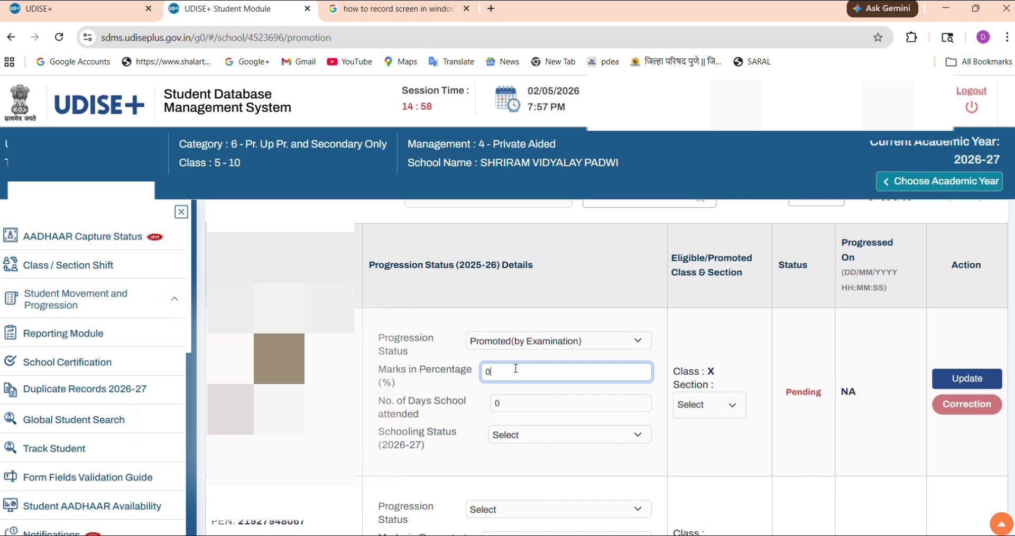
pyautogui.press('BackSpace')
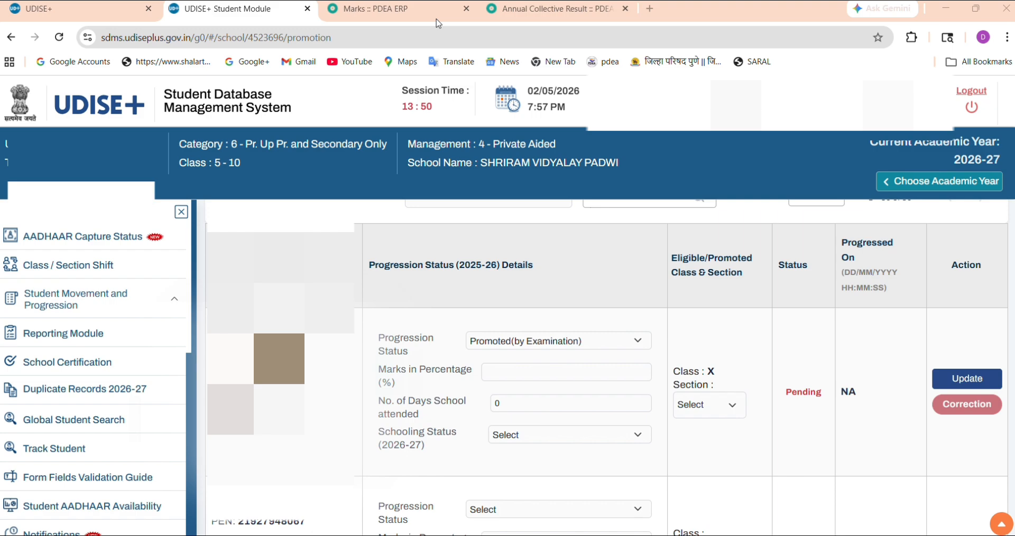
pyautogui.click(489, 368)
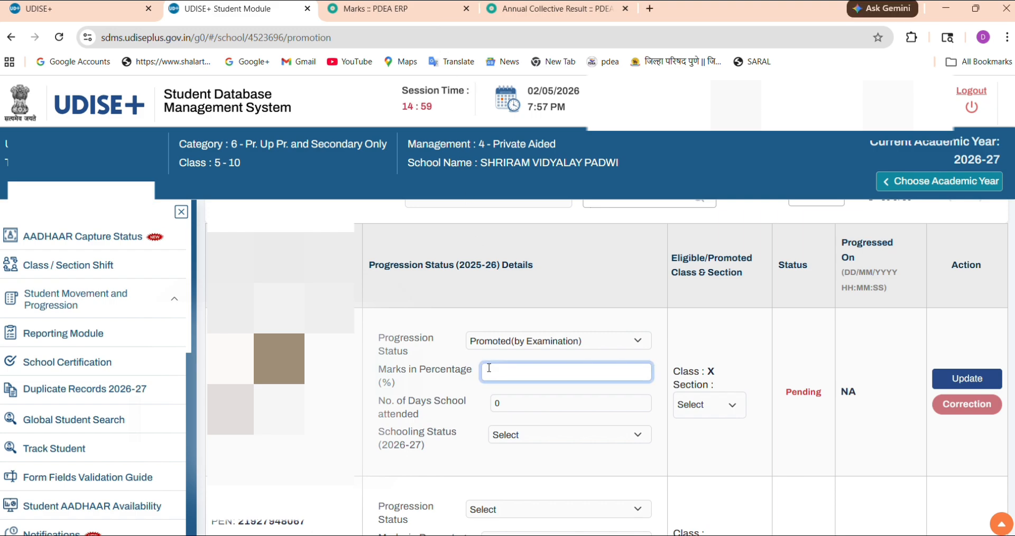
pyautogui.click(379, 13)
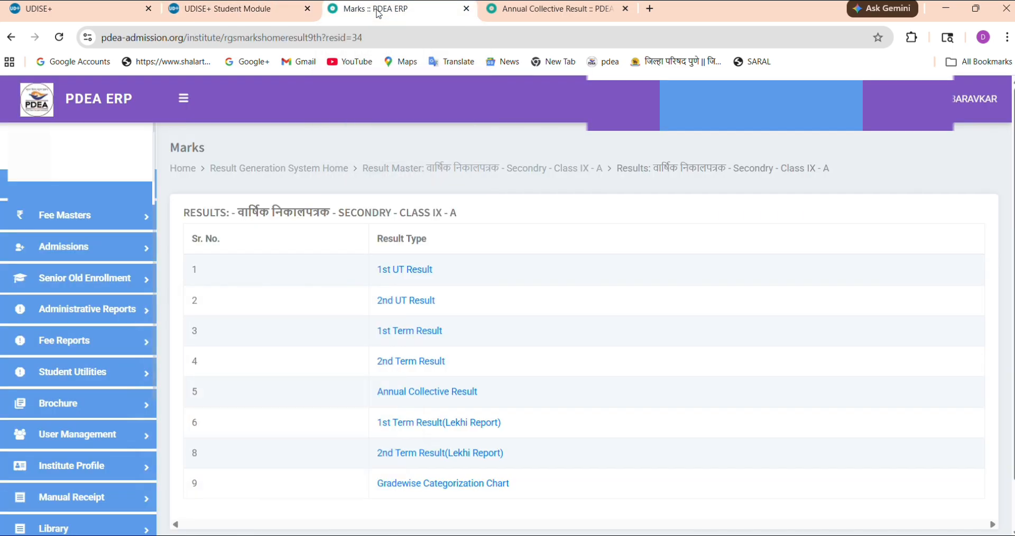
pyautogui.click(608, 16)
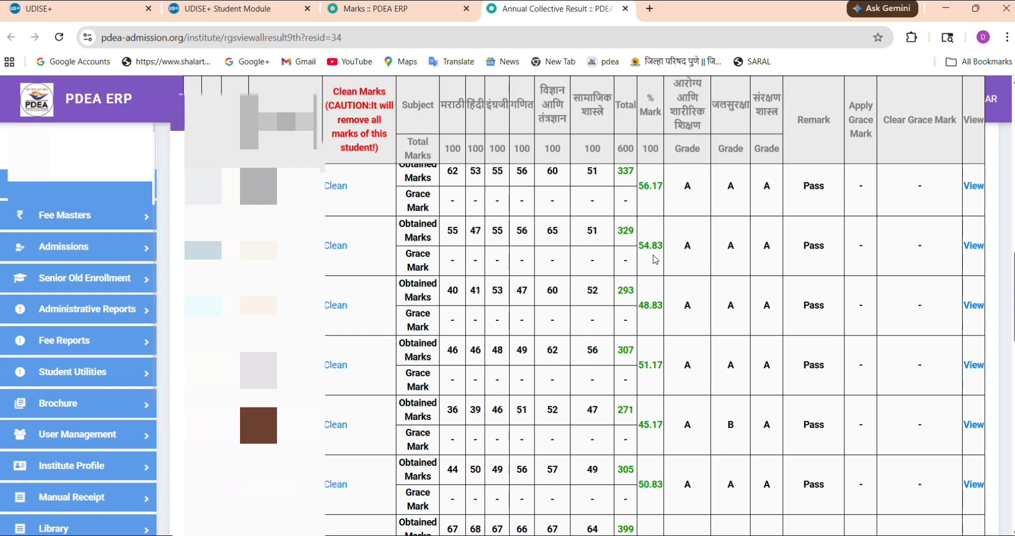
pyautogui.click(220, 12)
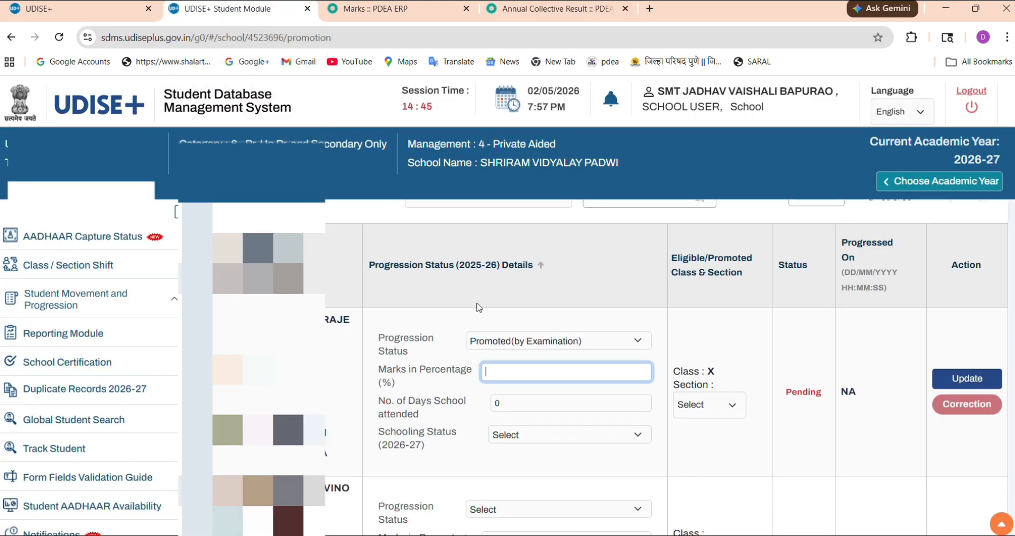
pyautogui.write('54.')
pyautogui.press('BackSpace')
pyautogui.write('55')
# - Set the first student's school days attended to 148 and the 2026-27 Schooling Status to Studying in Same School
pyautogui.click(500, 404)
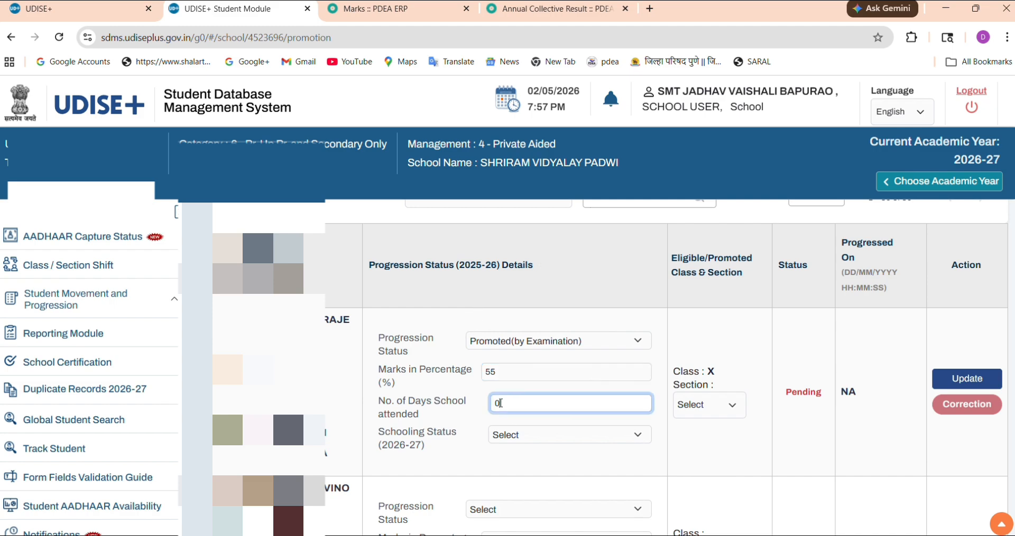
pyautogui.press('BackSpace')
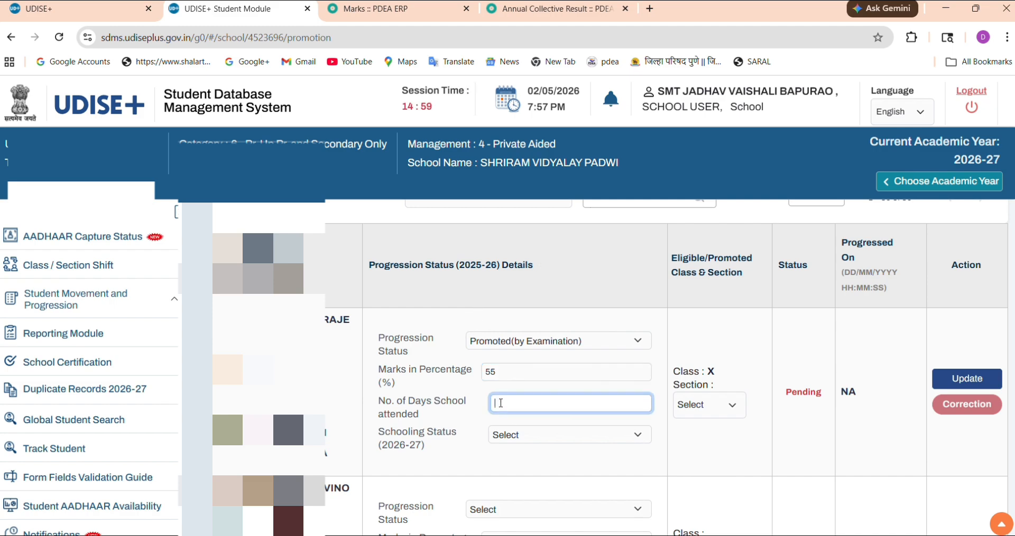
pyautogui.write('148')
pyautogui.click(512, 439)
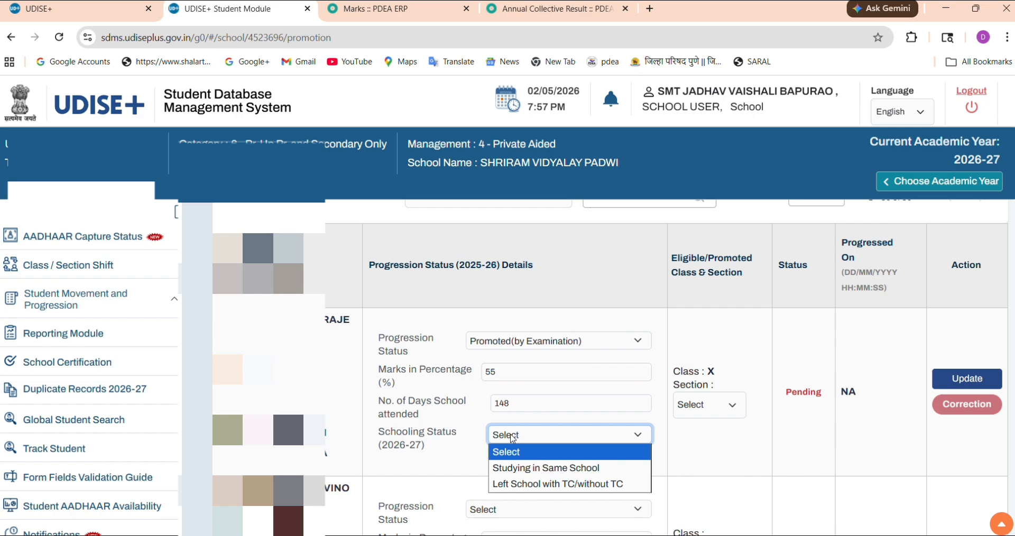
pyautogui.click(525, 469)
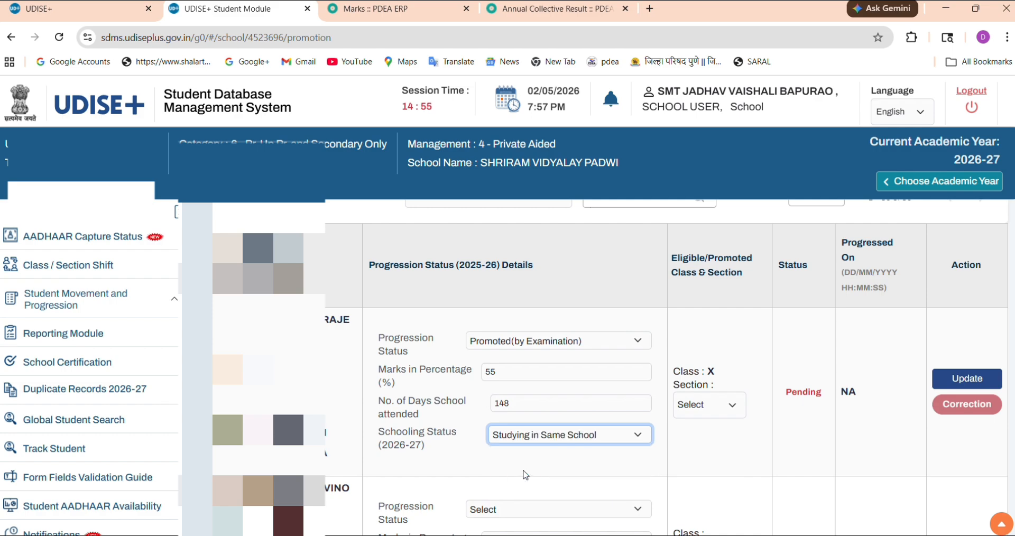
# - Assign the first student to section A of class X and update the progression record, acknowledging the confirmation
pyautogui.click(734, 465)
pyautogui.click(702, 406)
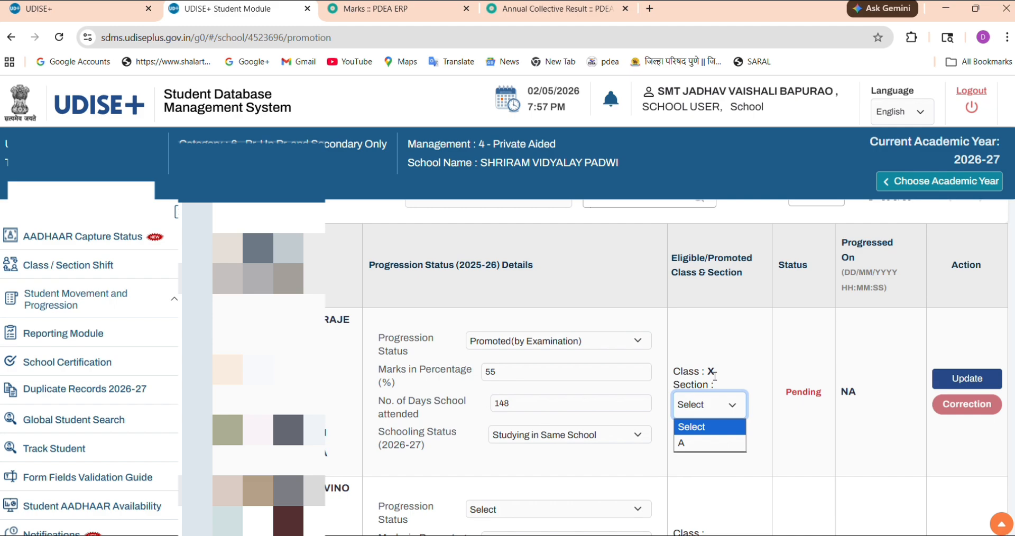
pyautogui.click(704, 447)
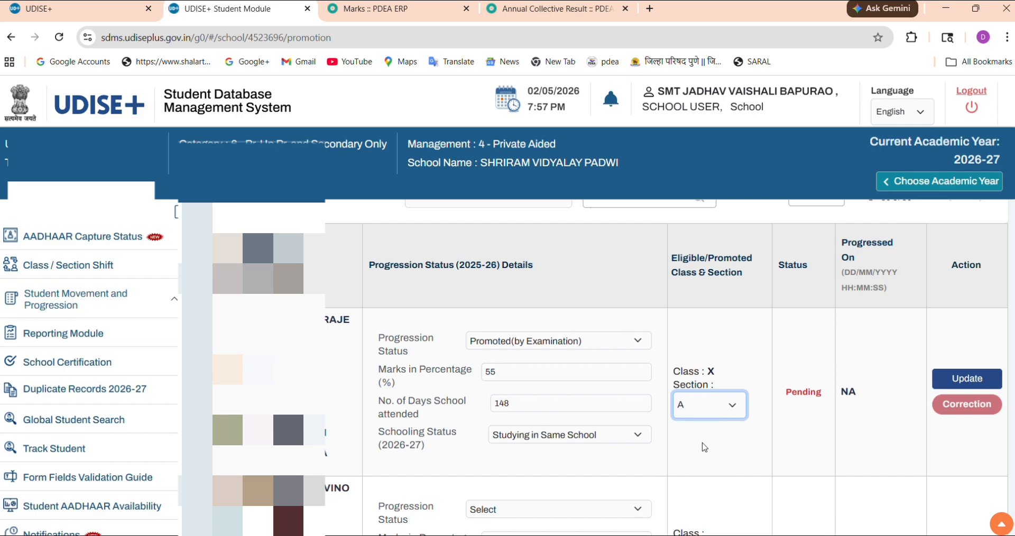
pyautogui.click(720, 451)
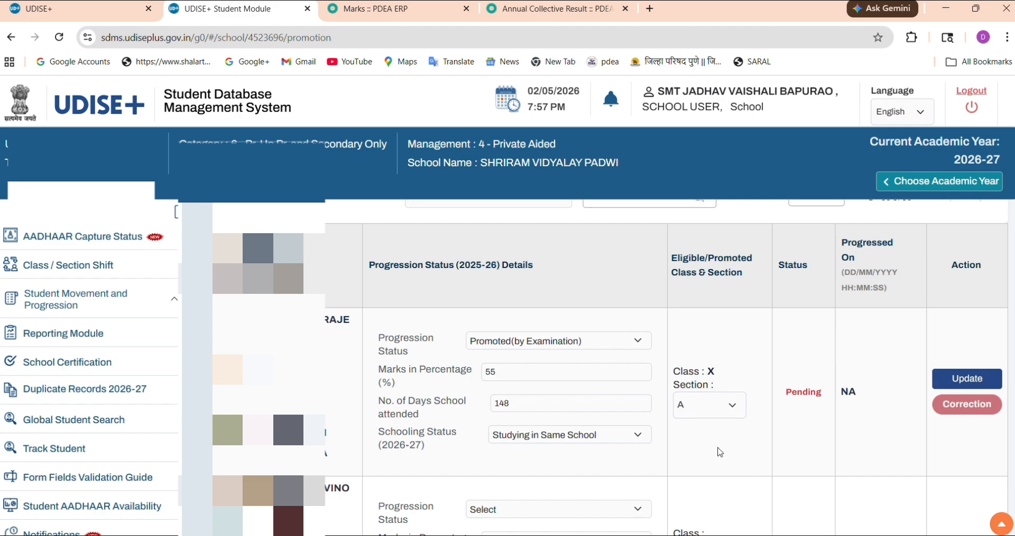
pyautogui.click(965, 379)
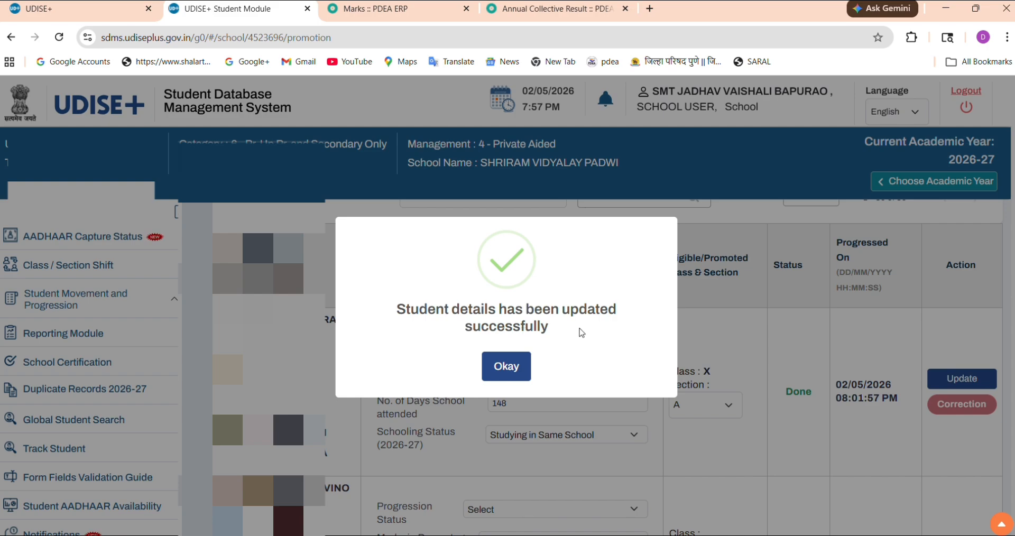
pyautogui.click(506, 368)
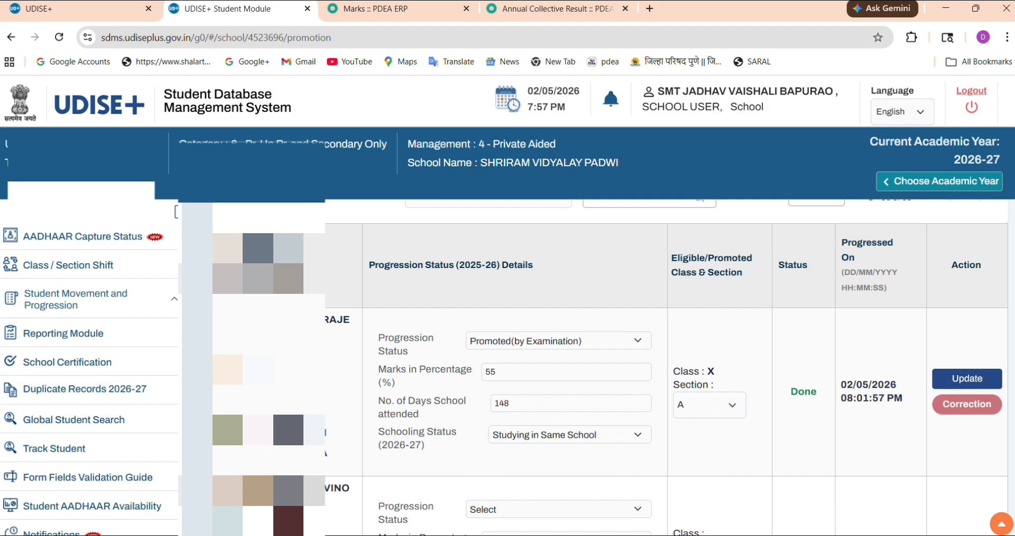
# - Look through the class IX, section A list to examine the progression entries and status of the first and remaining students
pyautogui.scroll(-8, 504, 373)
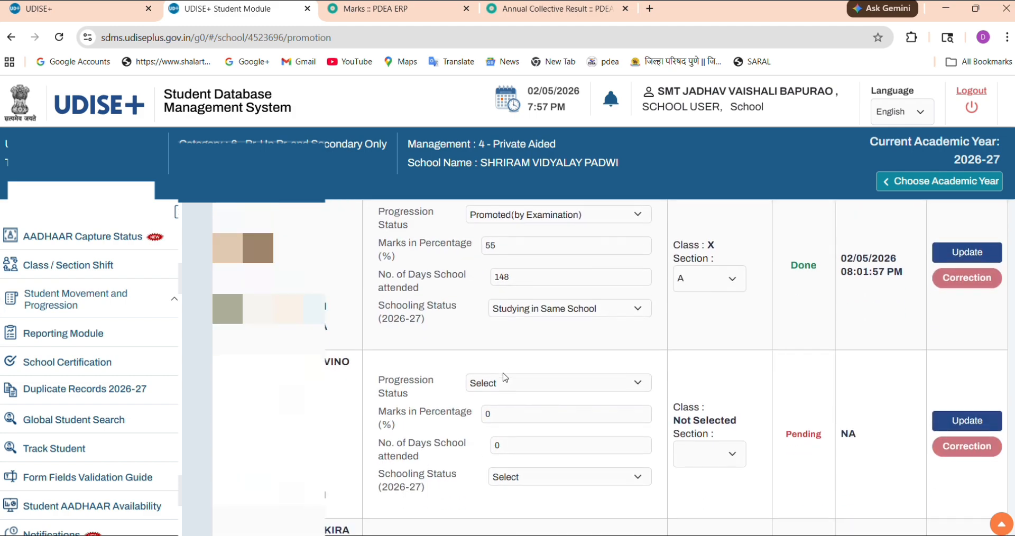
pyautogui.scroll(-5, 504, 376)
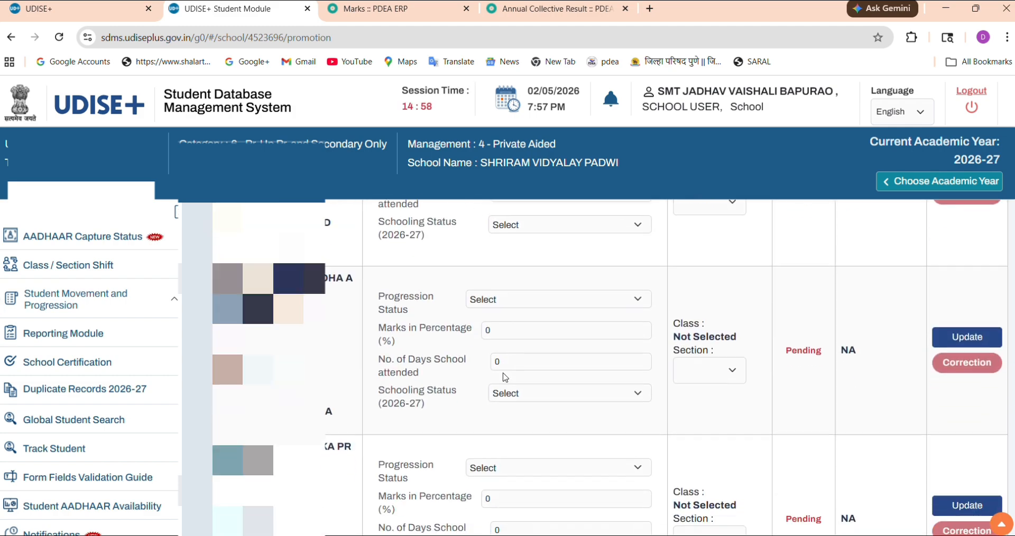
pyautogui.scroll(15, 504, 377)
pyautogui.scroll(-5, 505, 377)
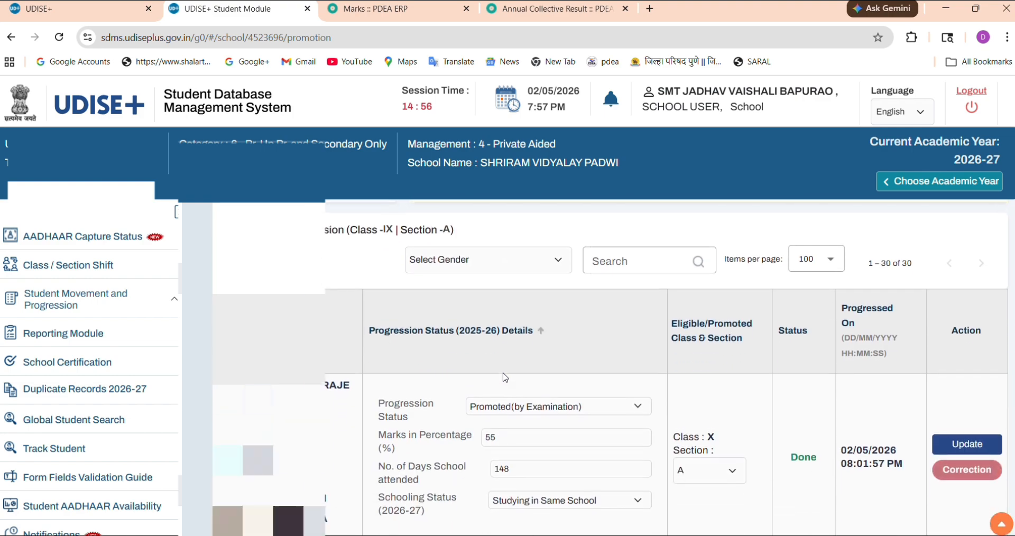
pyautogui.scroll(-2, 504, 373)
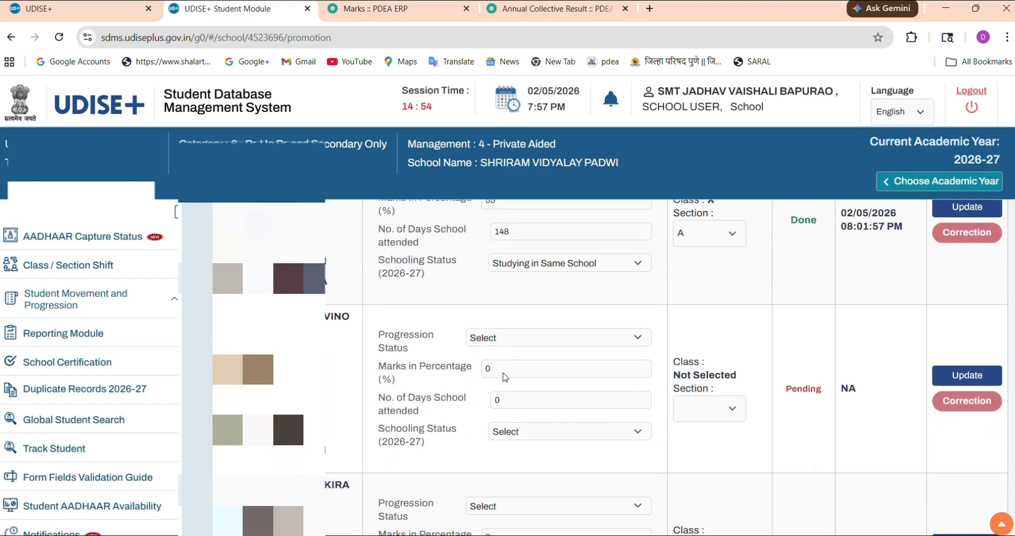
pyautogui.scroll(3, 505, 377)
pyautogui.scroll(1, 505, 377)
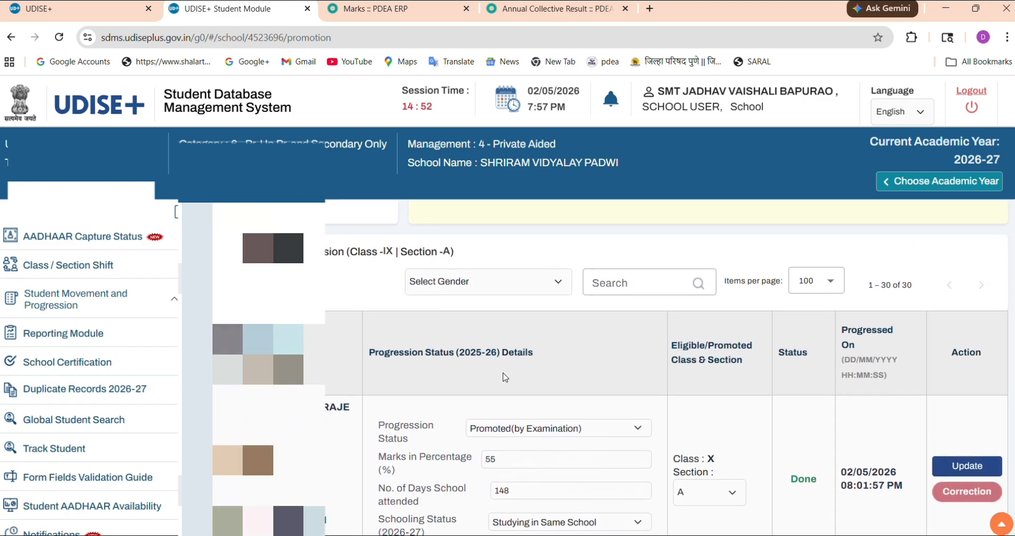